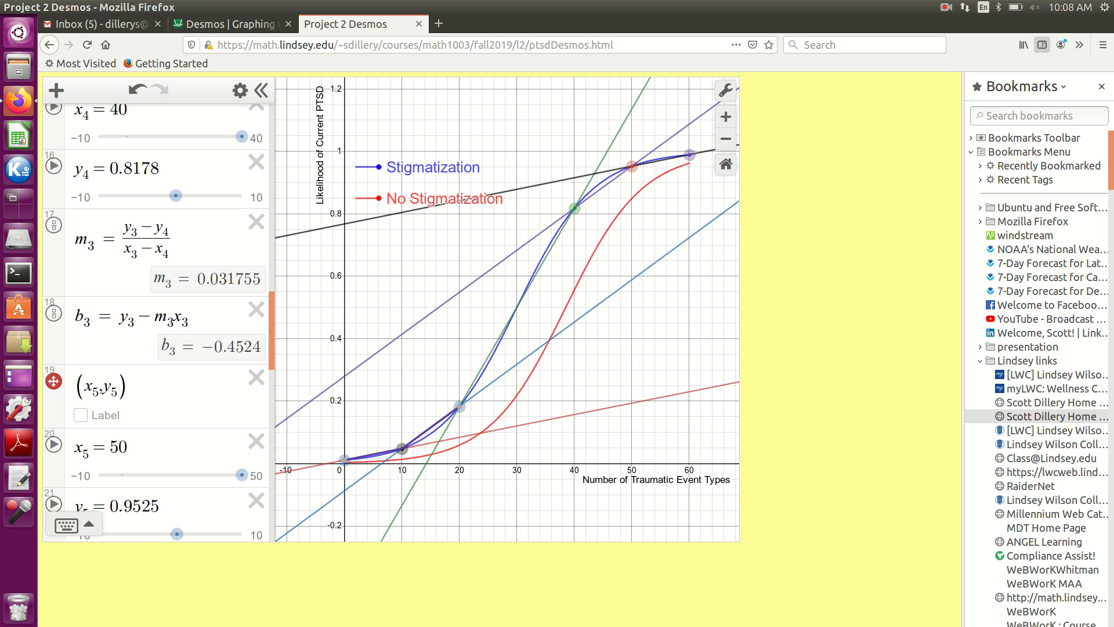
- Hide the five lines s_1, s_2, s_3, s_4 and s_5 on the graph
scroll(156, 322, down, 10)
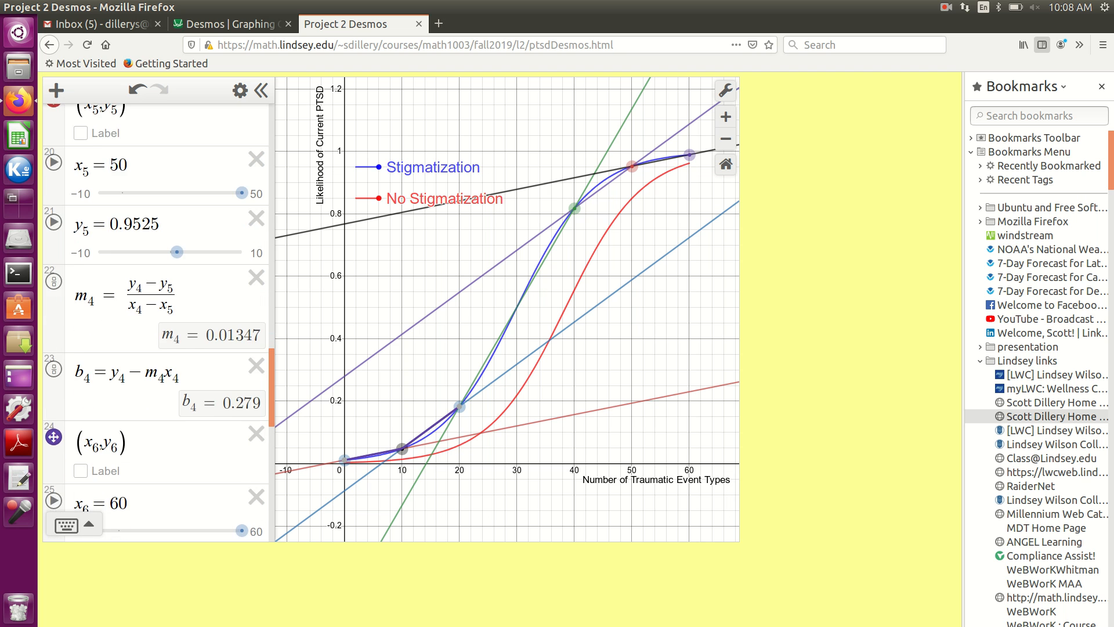
scroll(155, 322, down, 10)
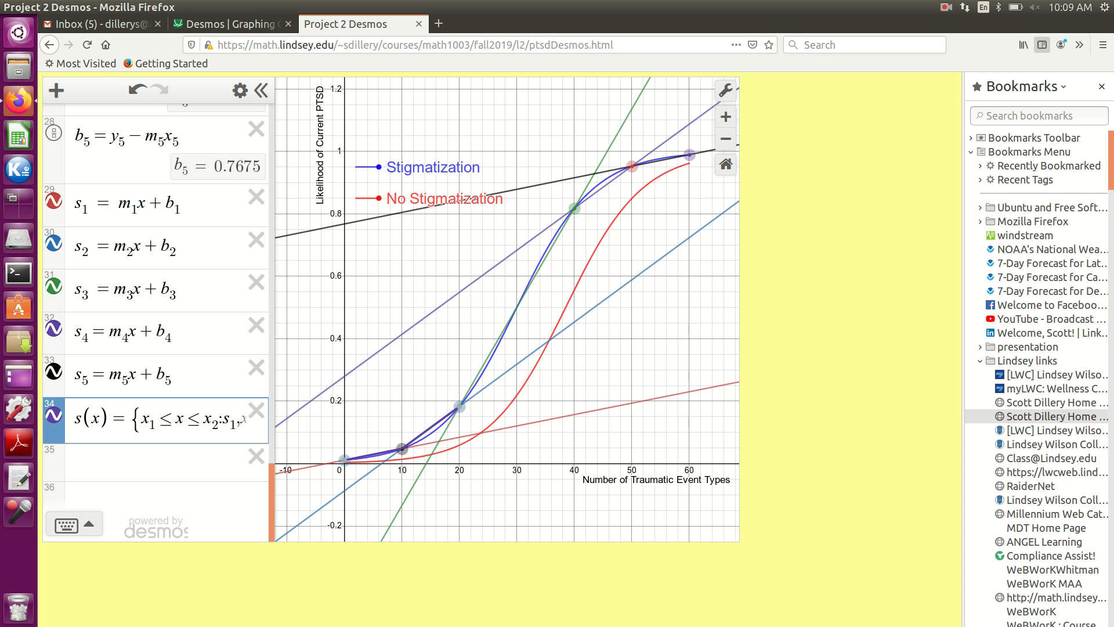
click(53, 201)
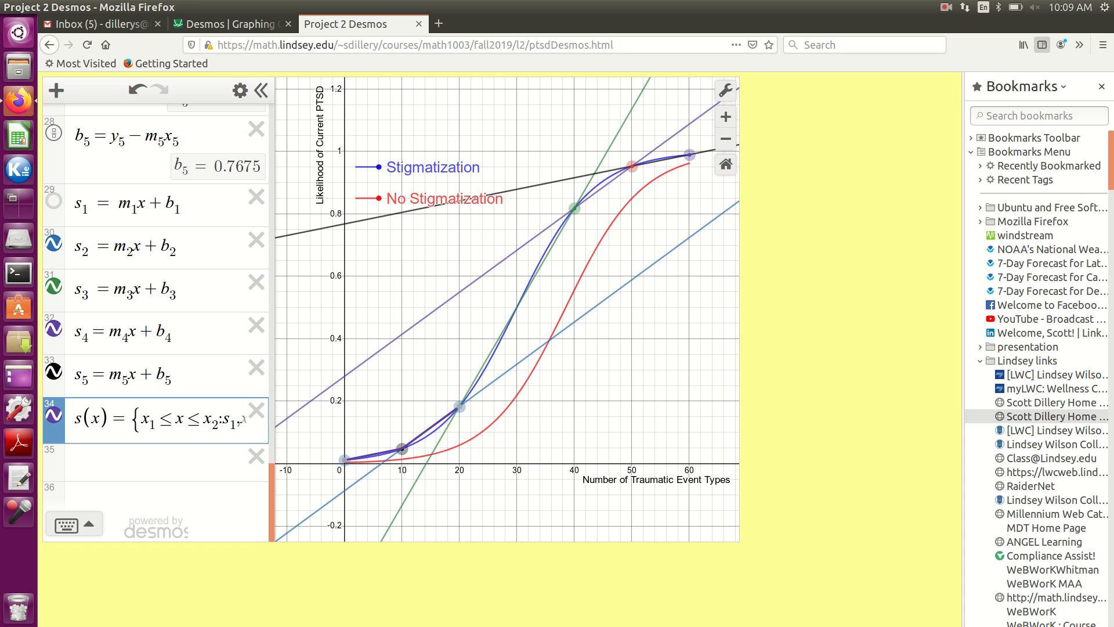
click(53, 243)
click(54, 286)
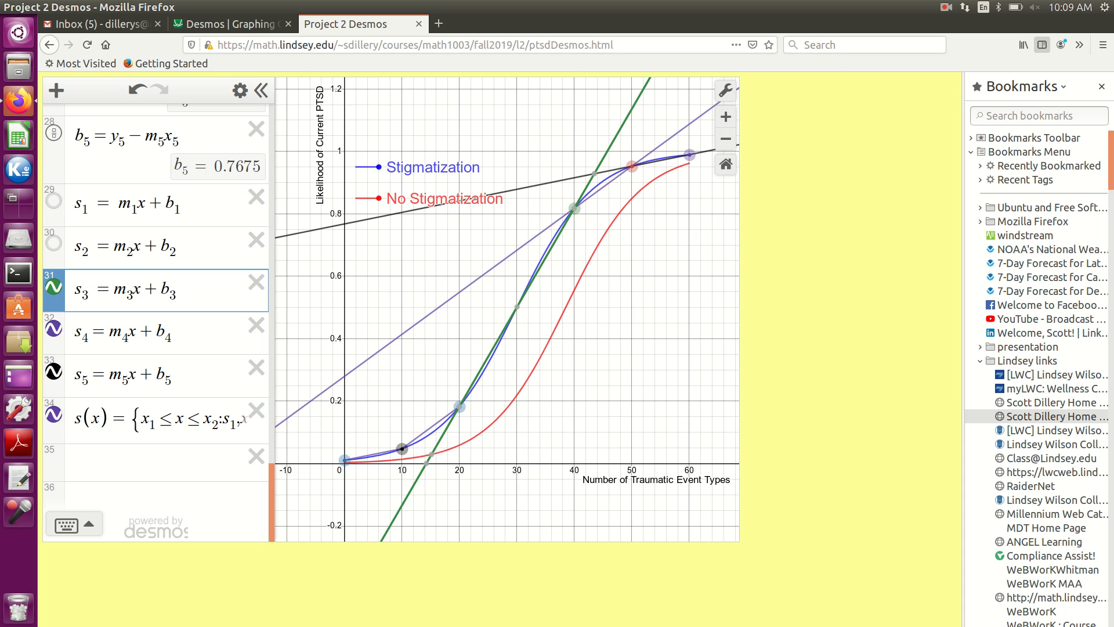
click(53, 286)
click(53, 329)
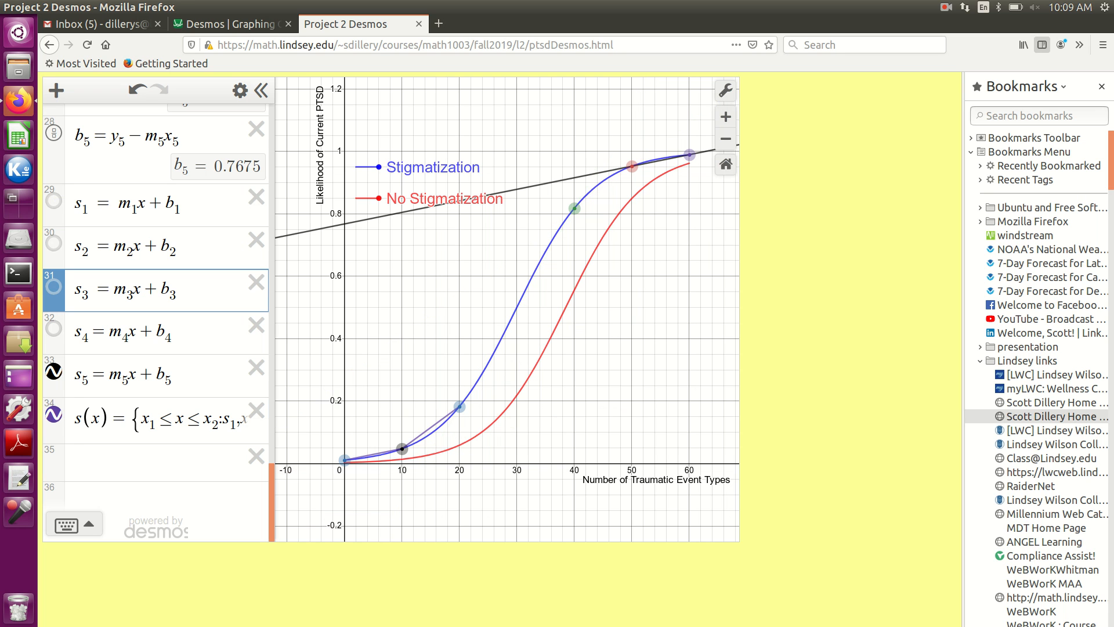
click(53, 371)
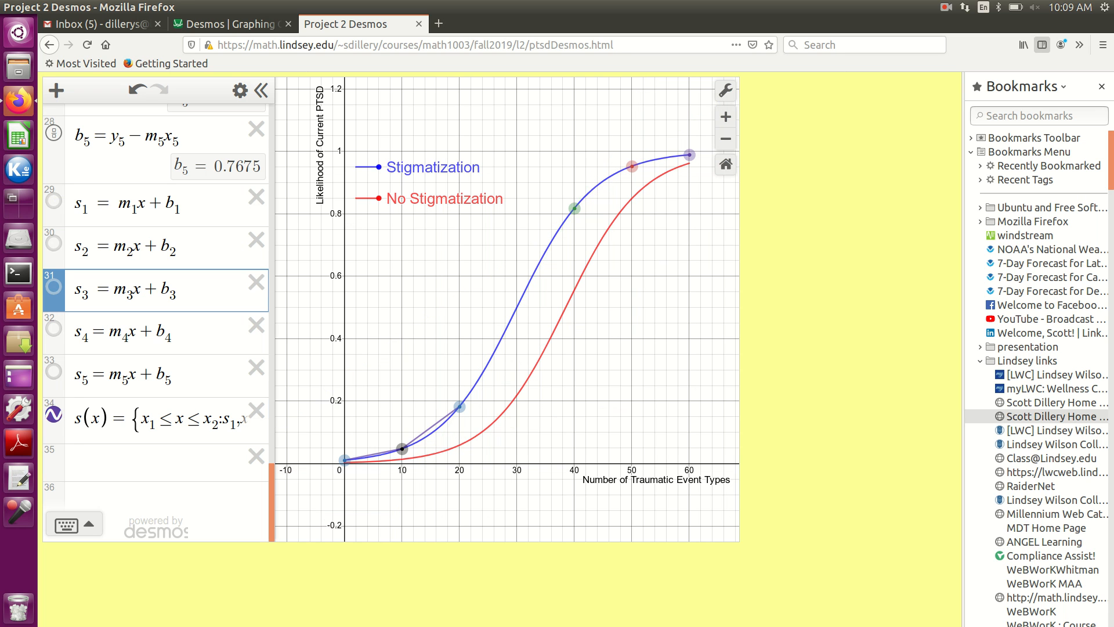
click(139, 376)
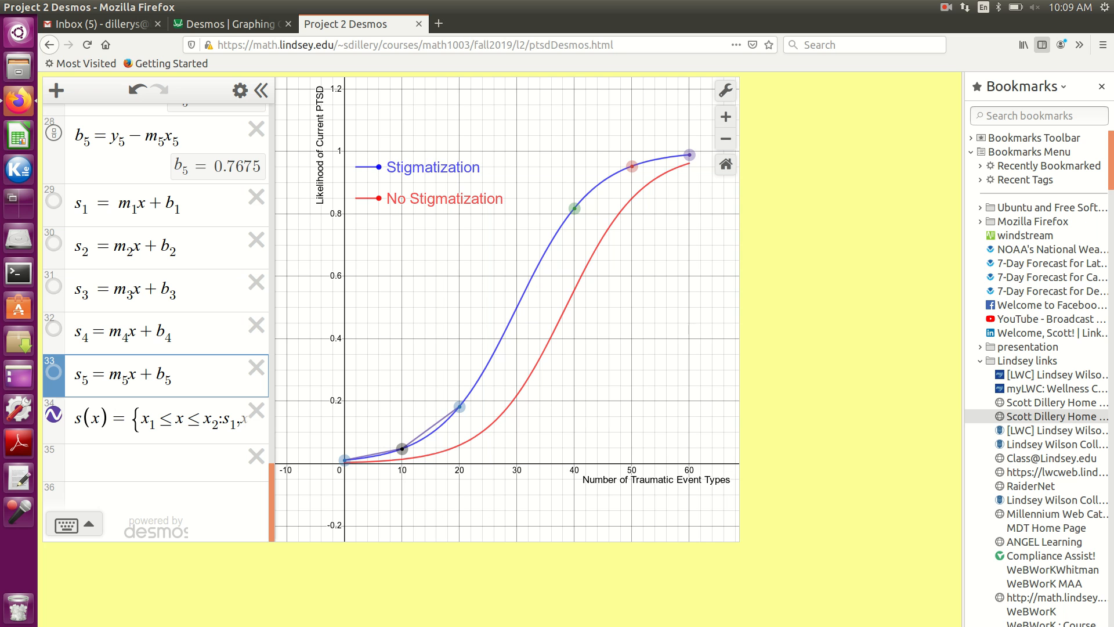
- Show the lines s_3, s_4 and s_5 on the graph again
click(53, 328)
click(53, 371)
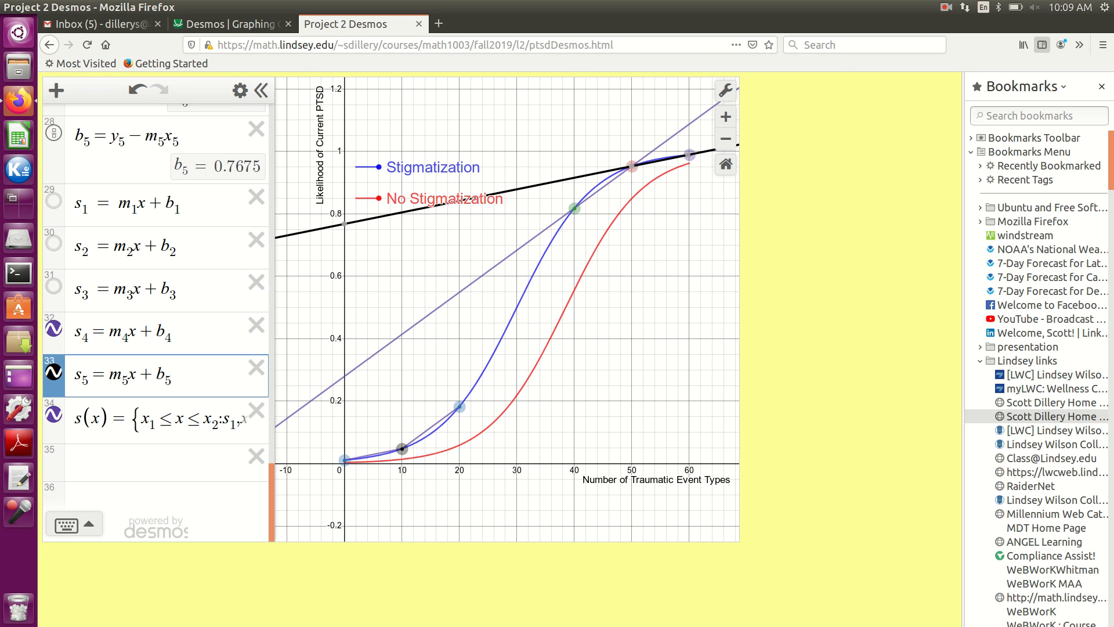
click(53, 285)
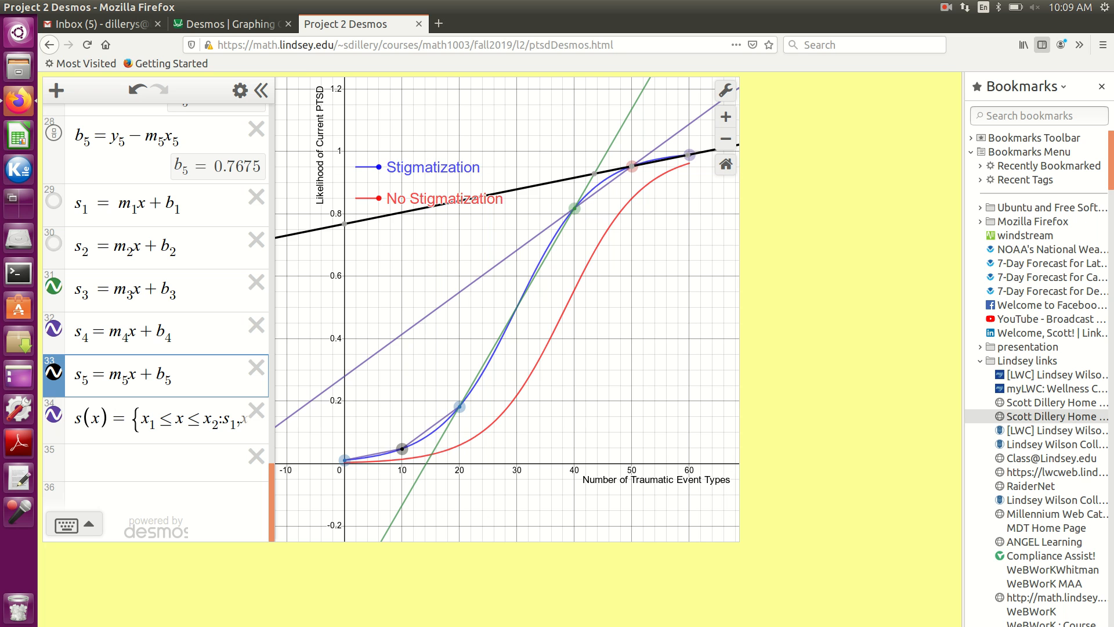
- Read through the s_1 and s_2 pieces in the definition of s(x) and narrow the expression list to give the graph more room
click(156, 418)
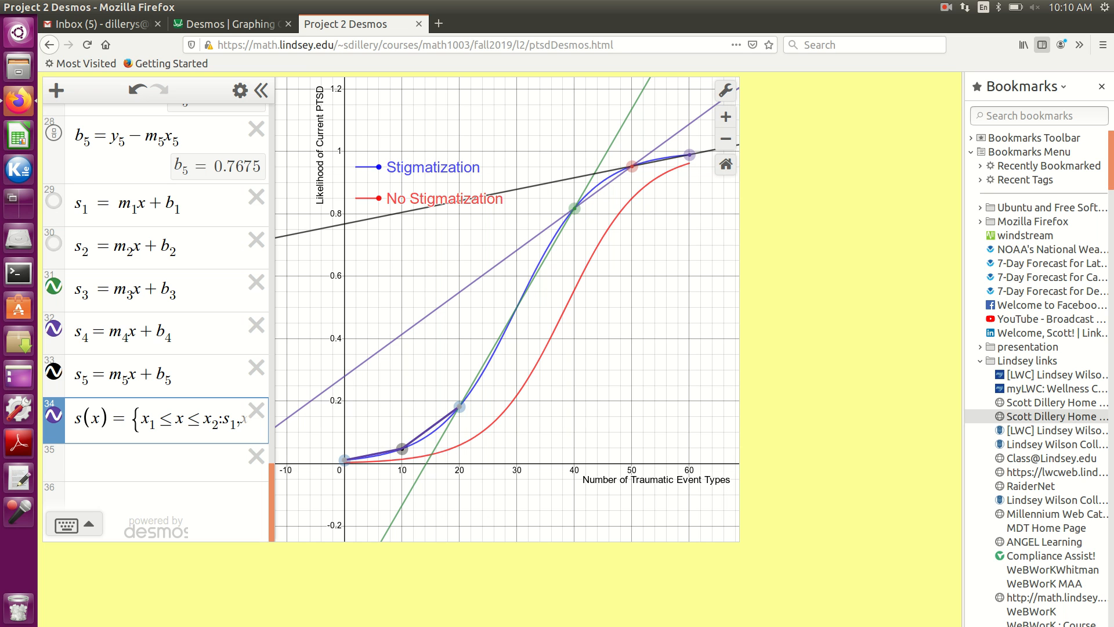
text(_2<=x<=x_3:)
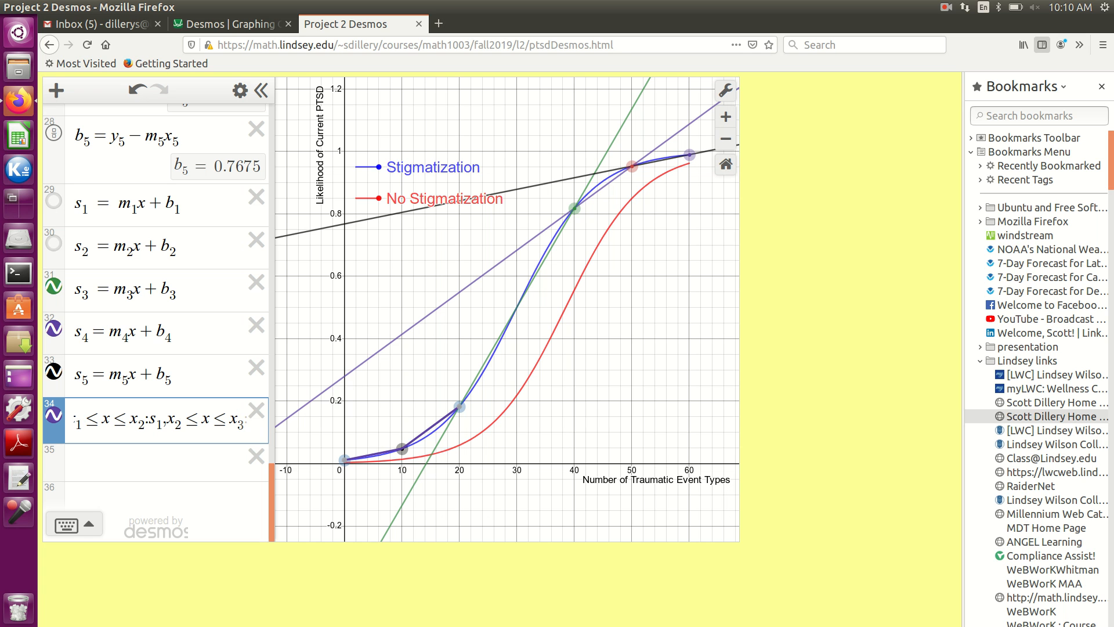
text(s_2)
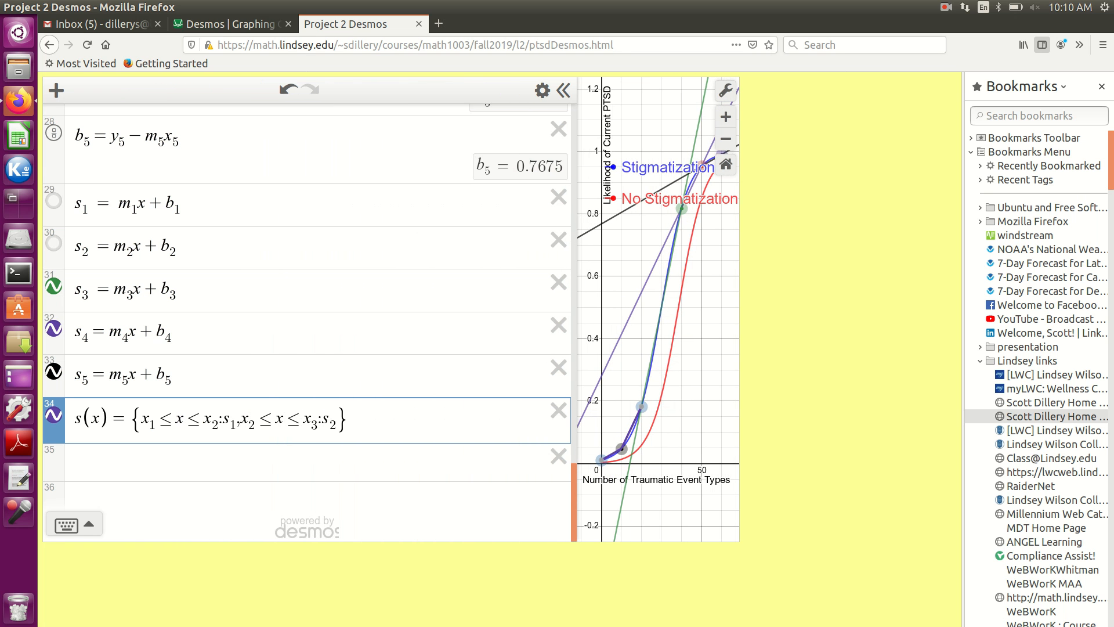
drag(574, 369, 245, 368)
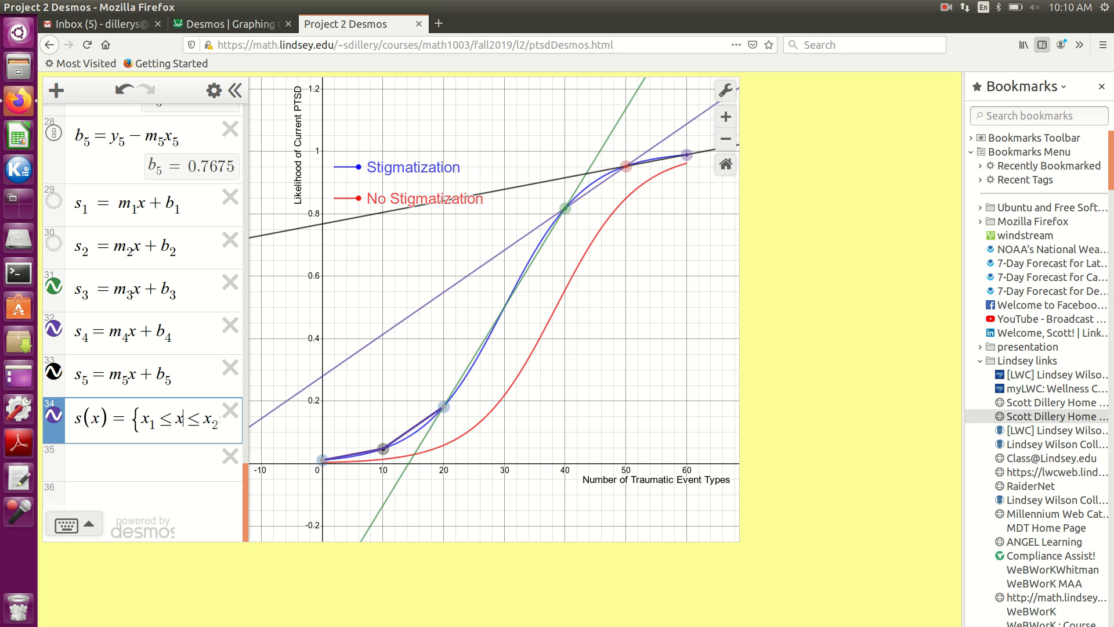
- Add a third piece to s(x) after s_2: for x_3 ≤ x ≤ x_4 use s_3
key(Right)
key(Right)
key(Right)
key(Right)
key(Right)
key(Right)
key(Right)
key(Right)
key(Right)
key(Right)
key(Right)
key(Right)
key(Right)
key(Right)
key(Right)
key(Right)
key(Right)
key(Right)
key(Right)
key(Right)
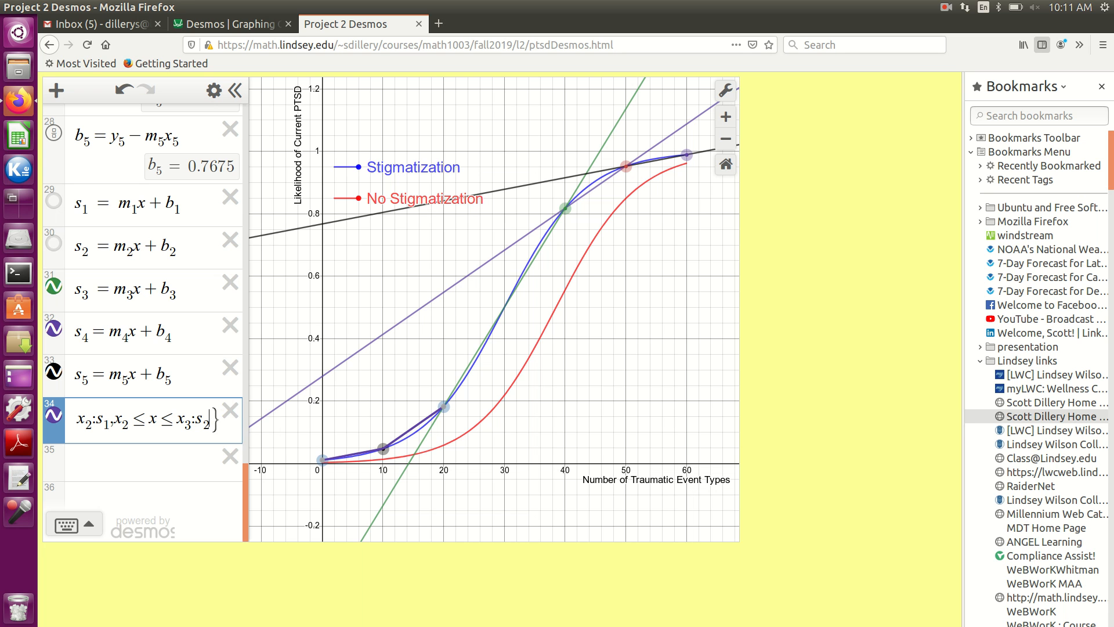
text(,x3 < +)
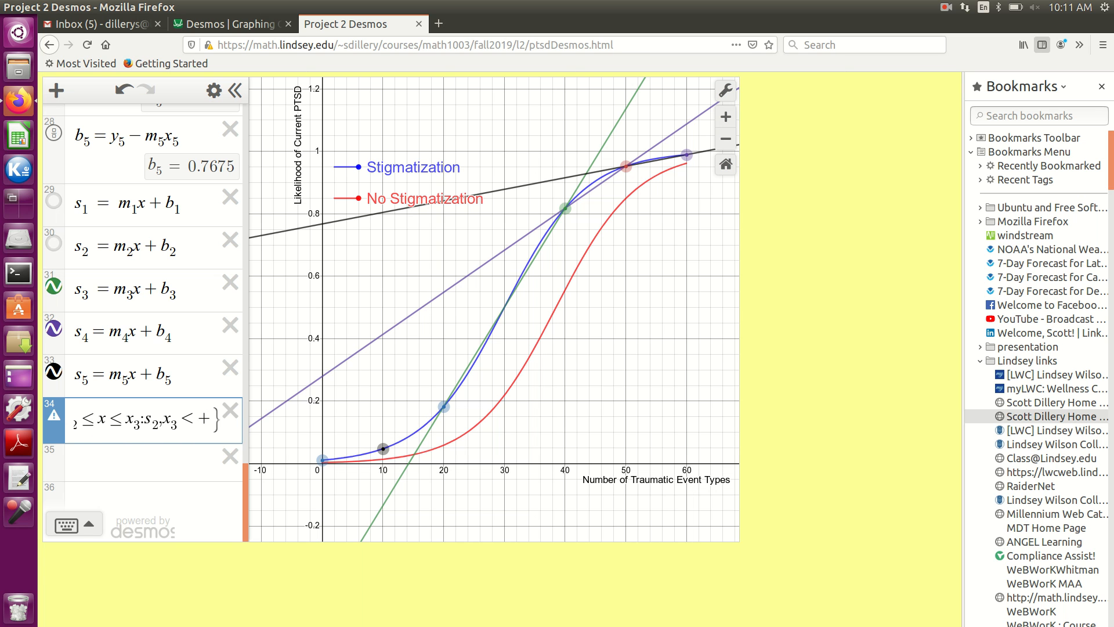
key(BackSpace)
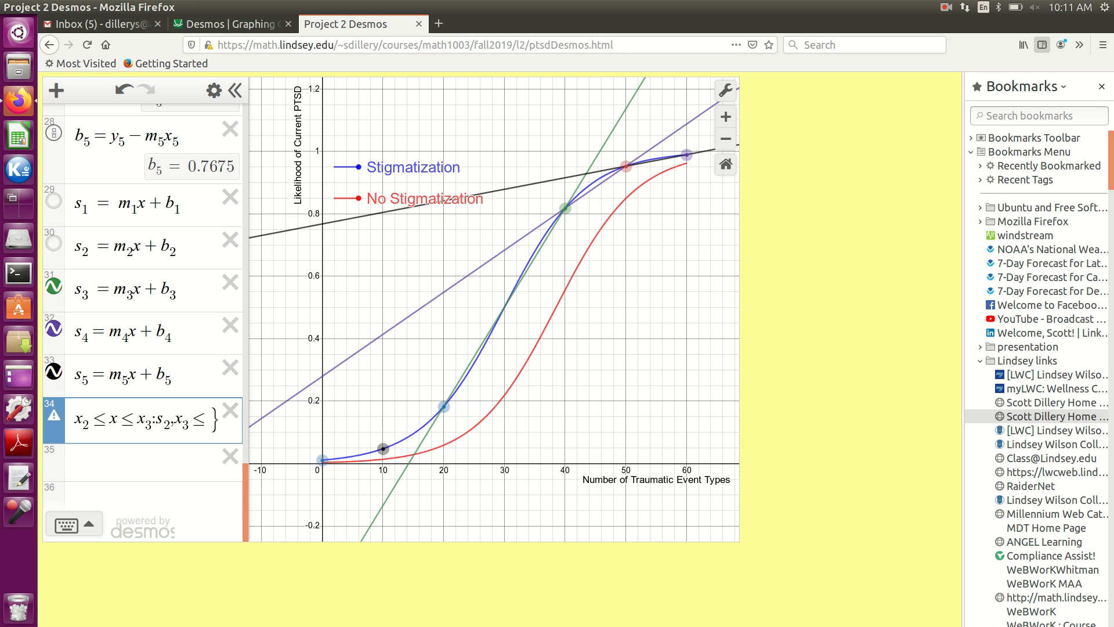
text(x)
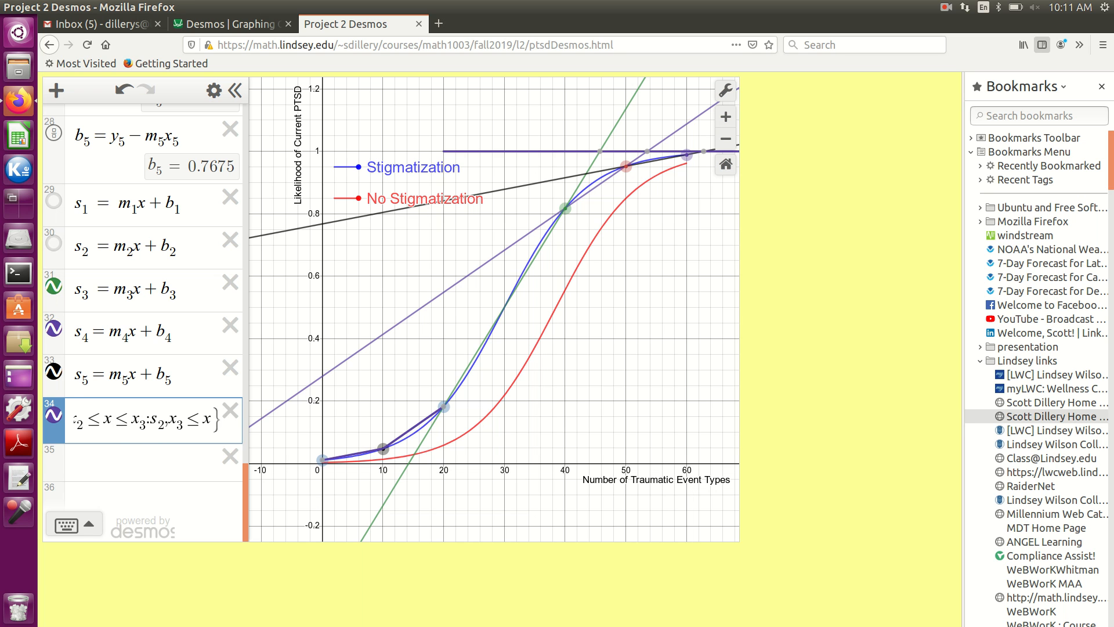
text(<x4)
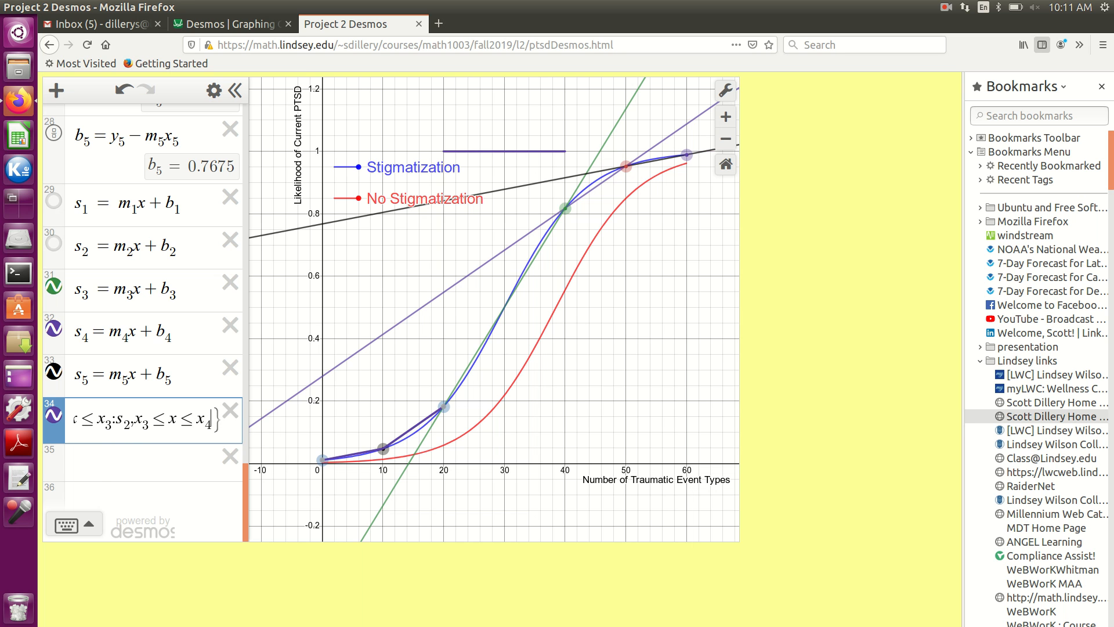
text(:)
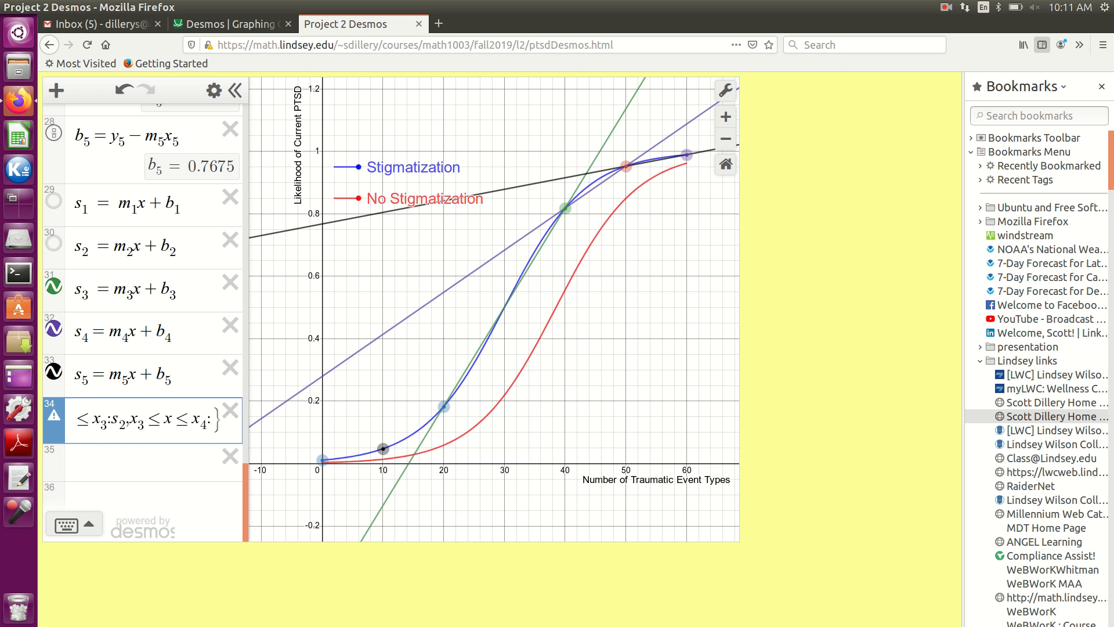
text(s3)
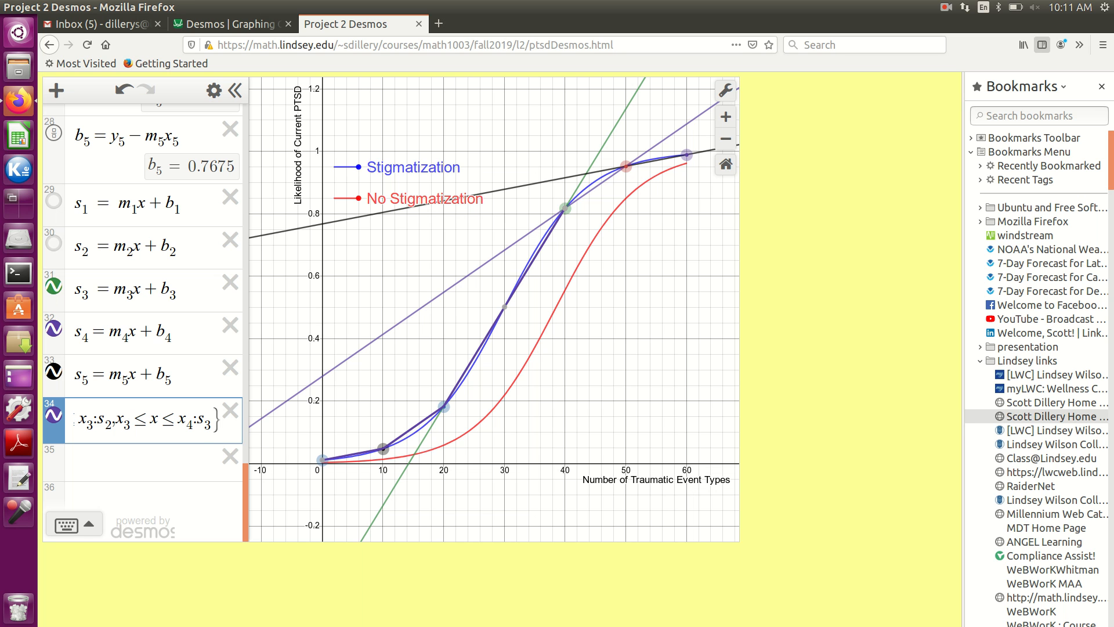
- Add a fourth piece to s(x) after s_3: for x_4 ≤ x ≤ x_5 use s_4
text(,x4)
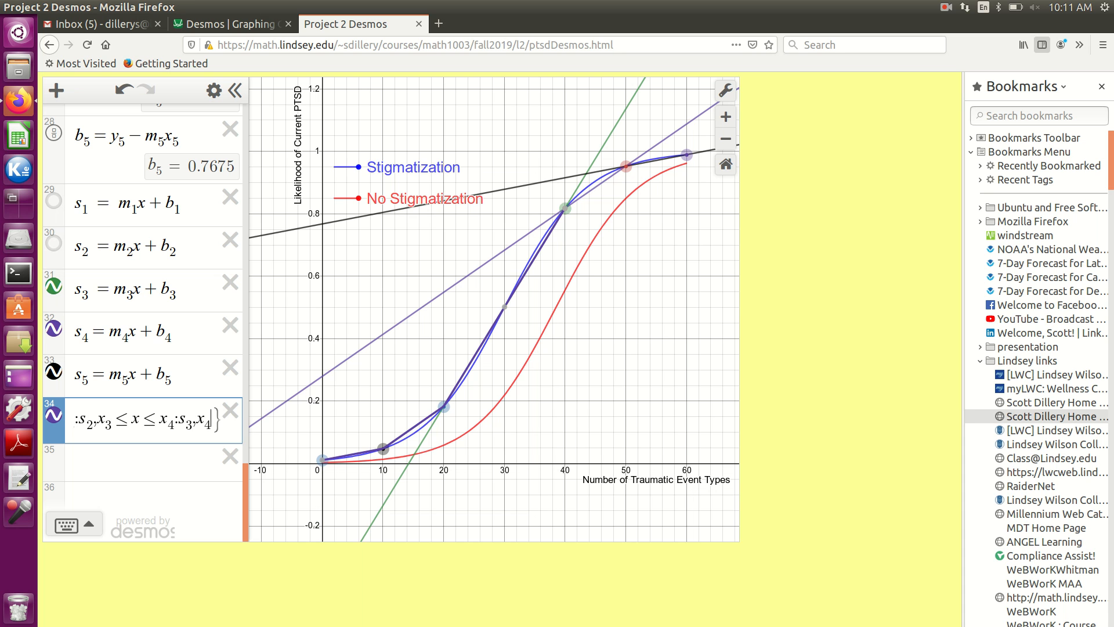
text(<x<=)
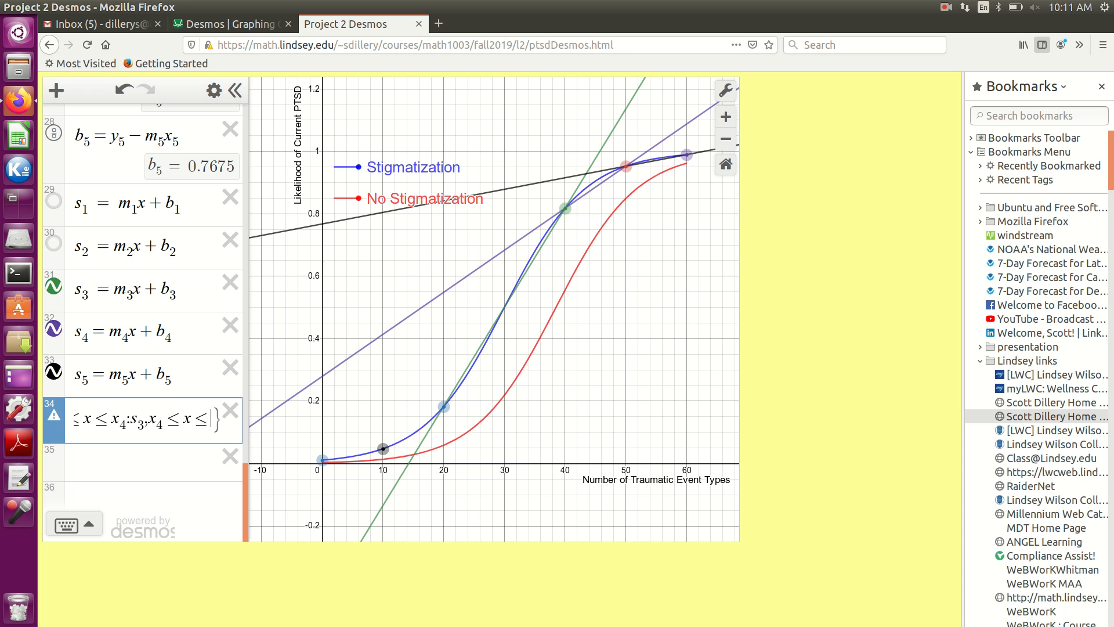
text(x_5:)
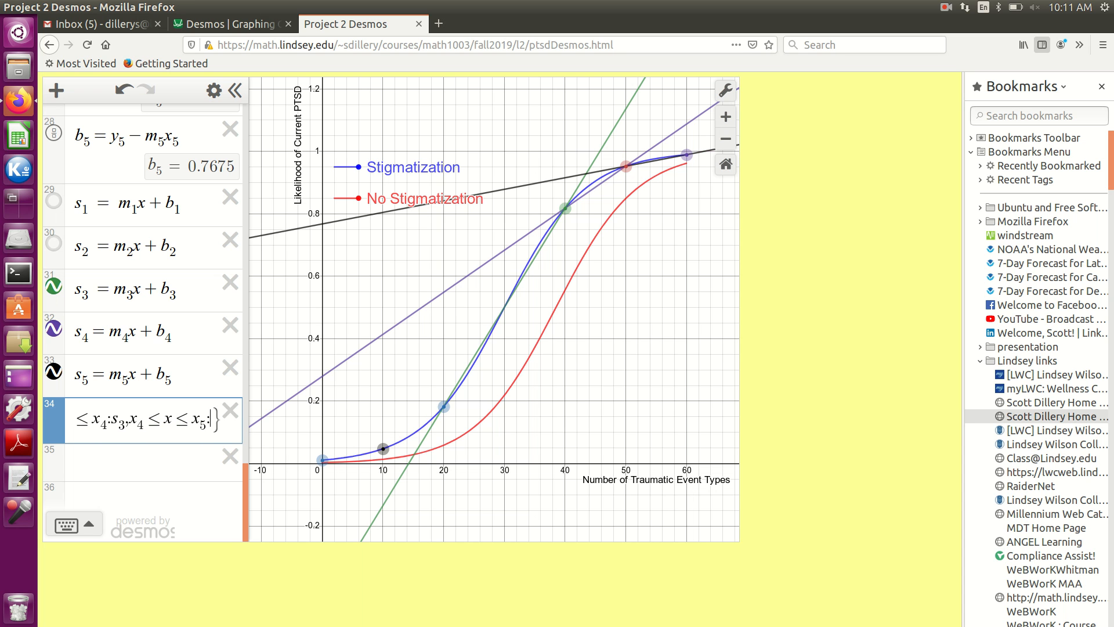
text(s)
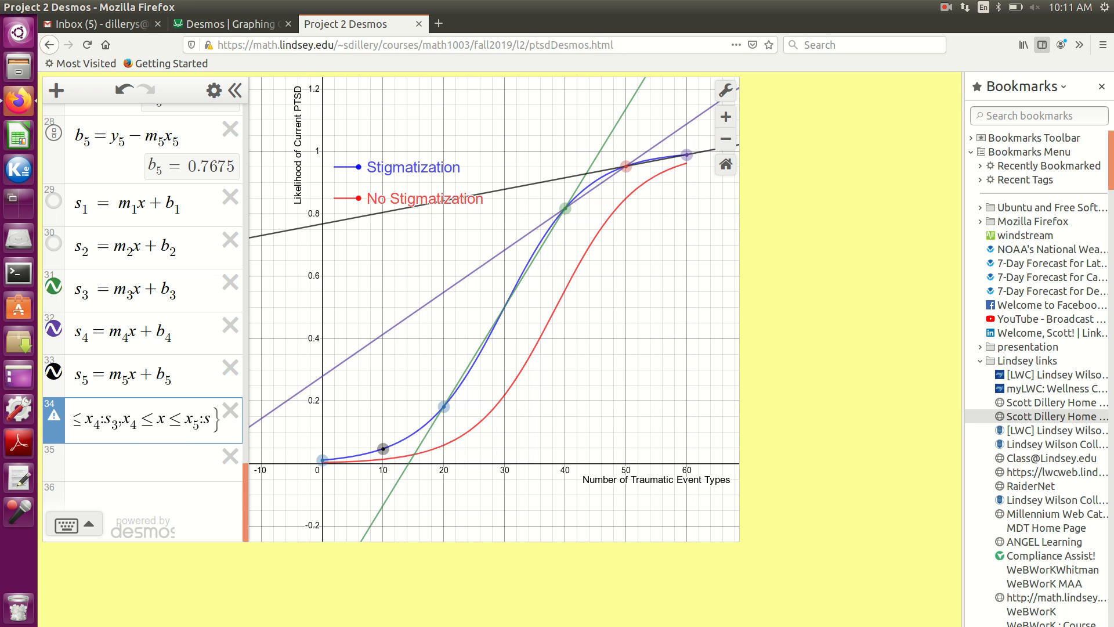
text(_4)
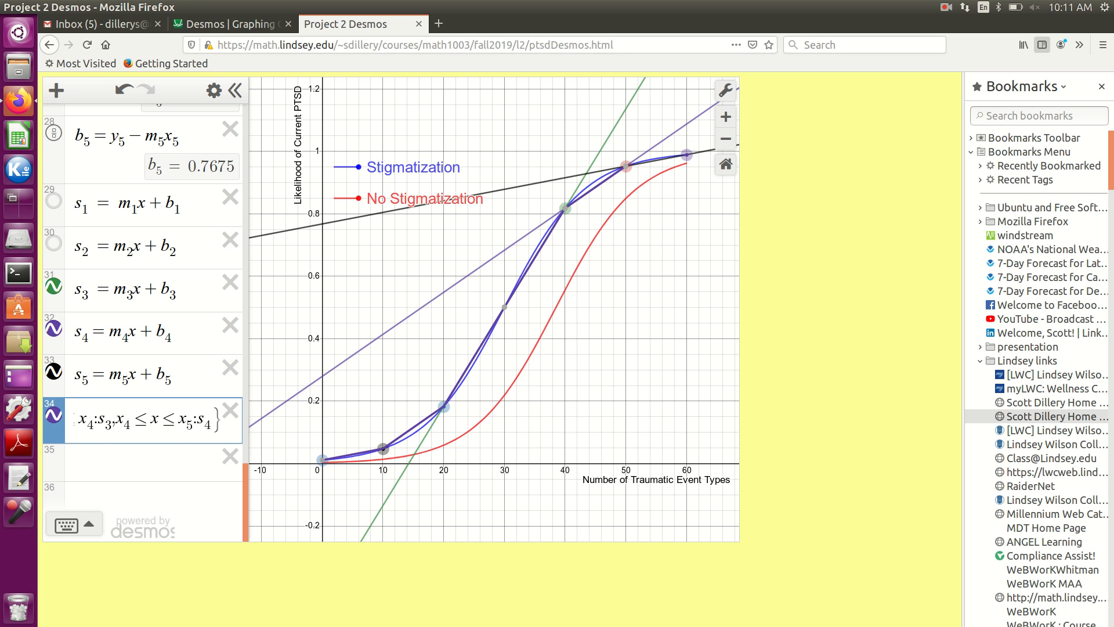
text(,)
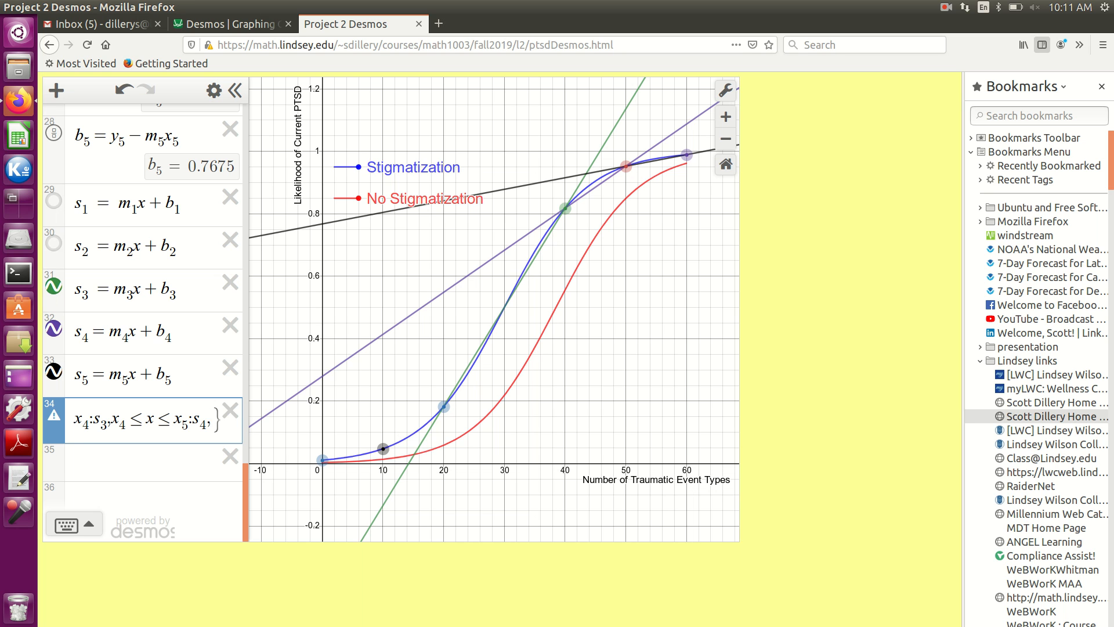
text(x)
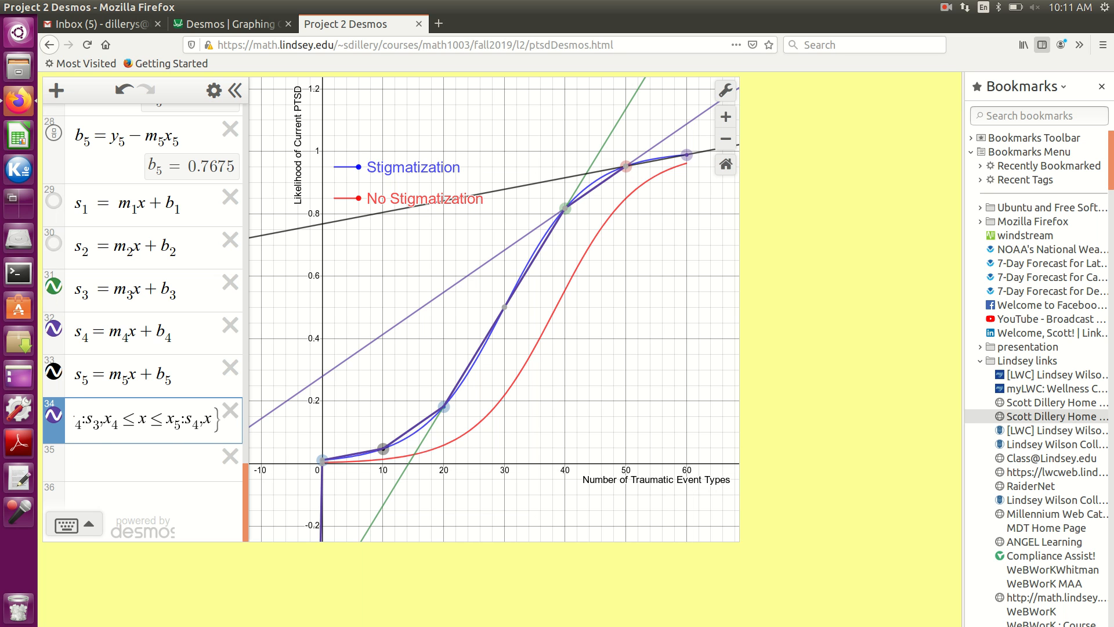
text(5)
- Add the fifth piece to s(x), x_5 ≤ x ≤ x_6 : s_5, and start a new expression line below it
text(=)
text(x<=)
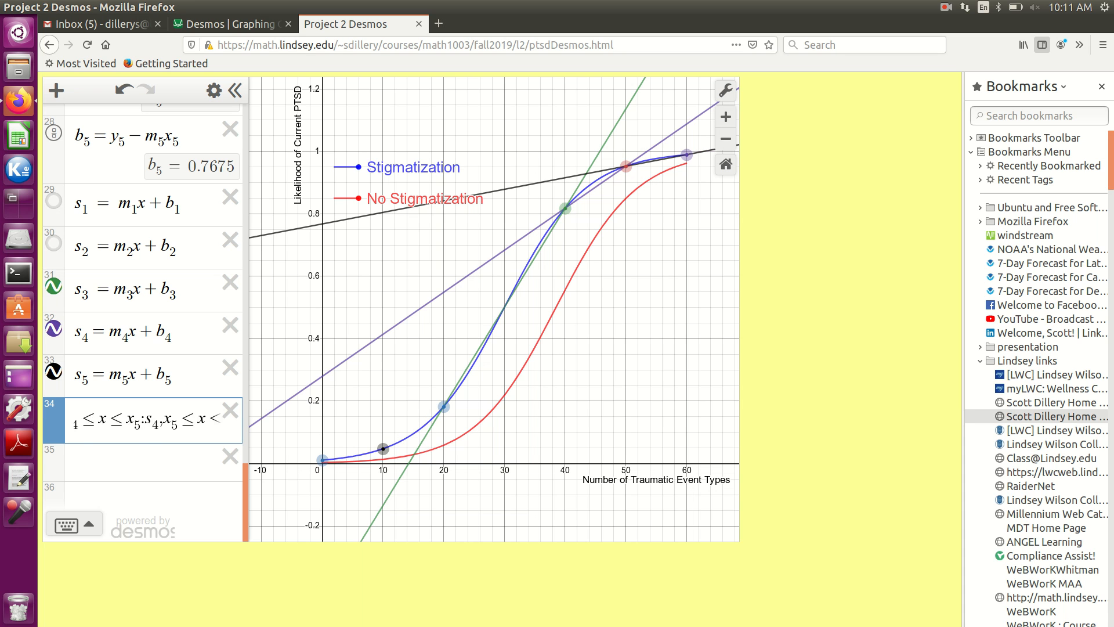
text(x6)
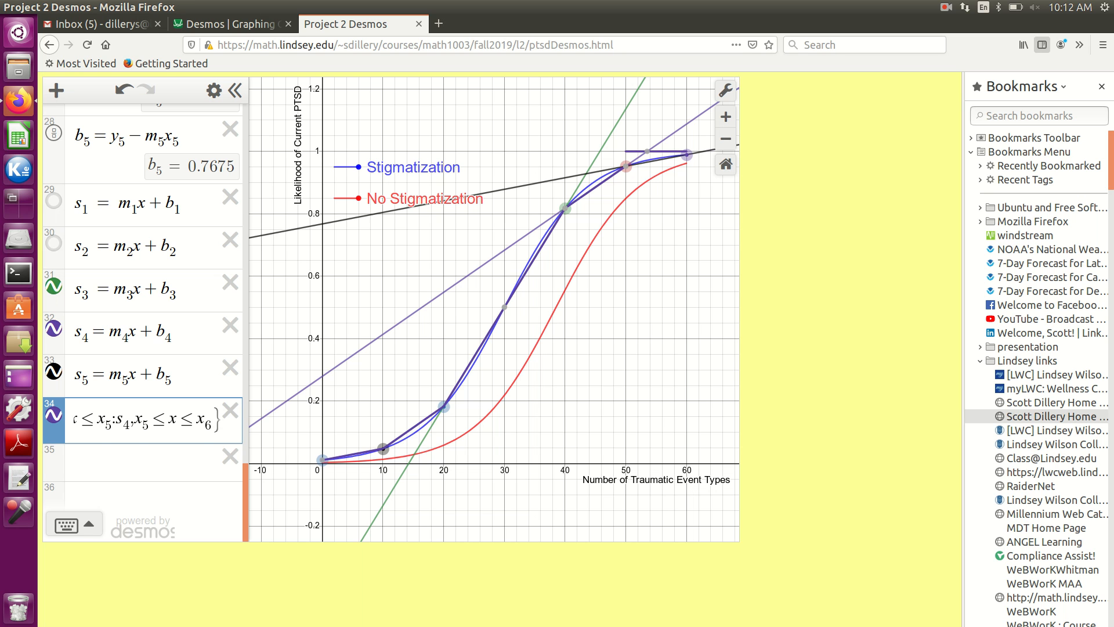
text(,)
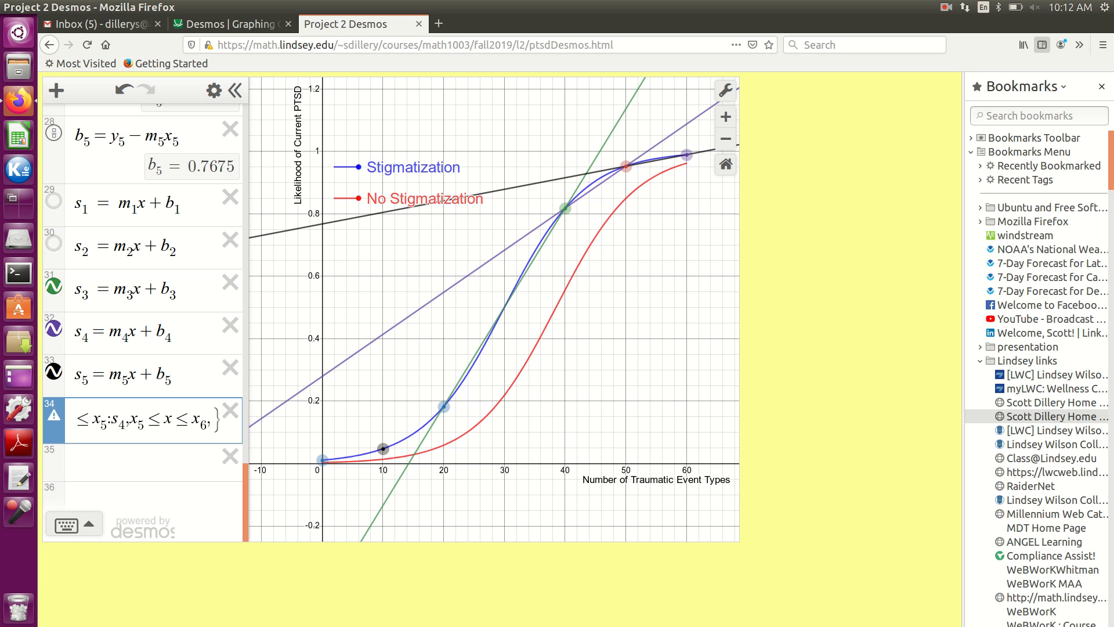
key(BackSpace)
text(:s_5)
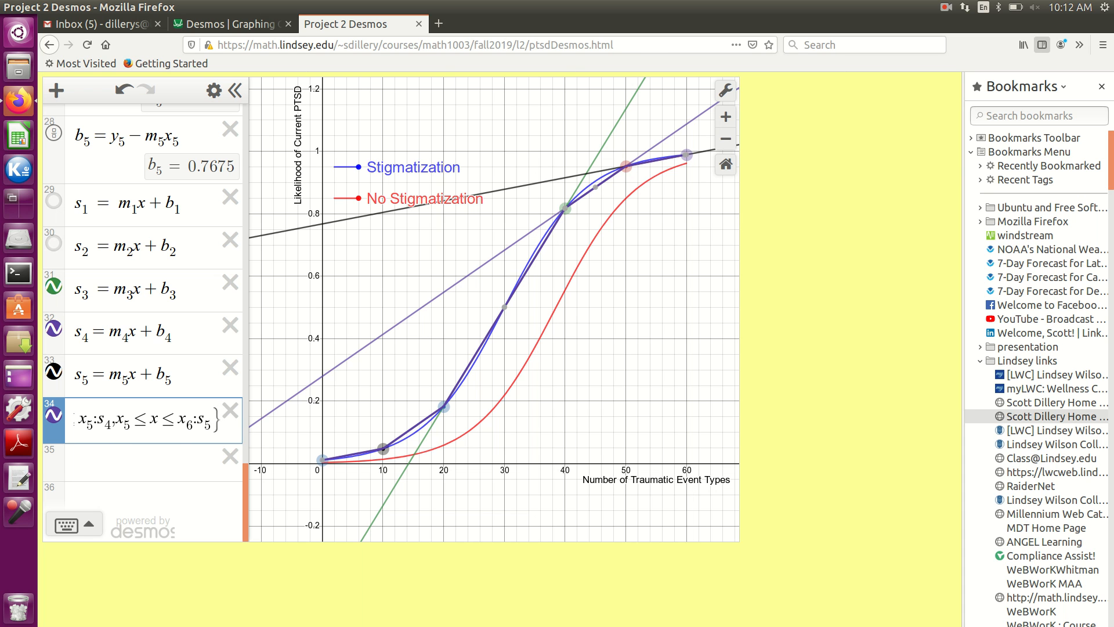
key(Return)
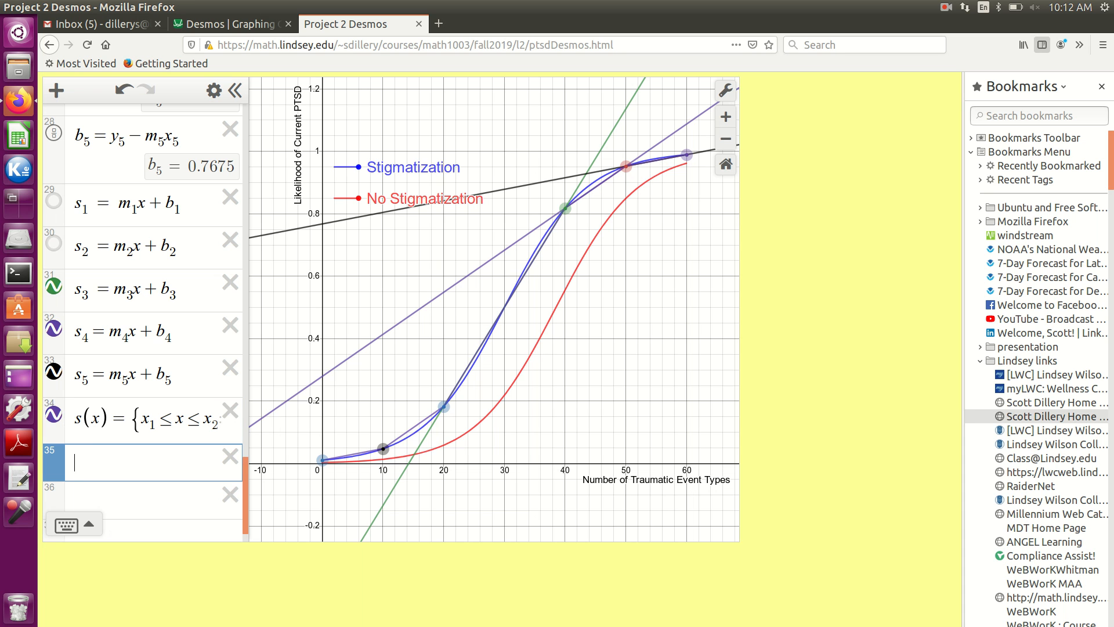
- Hide the full lines s_3, s_4 and s_5, leaving only the piecewise function s(x) drawn
click(53, 286)
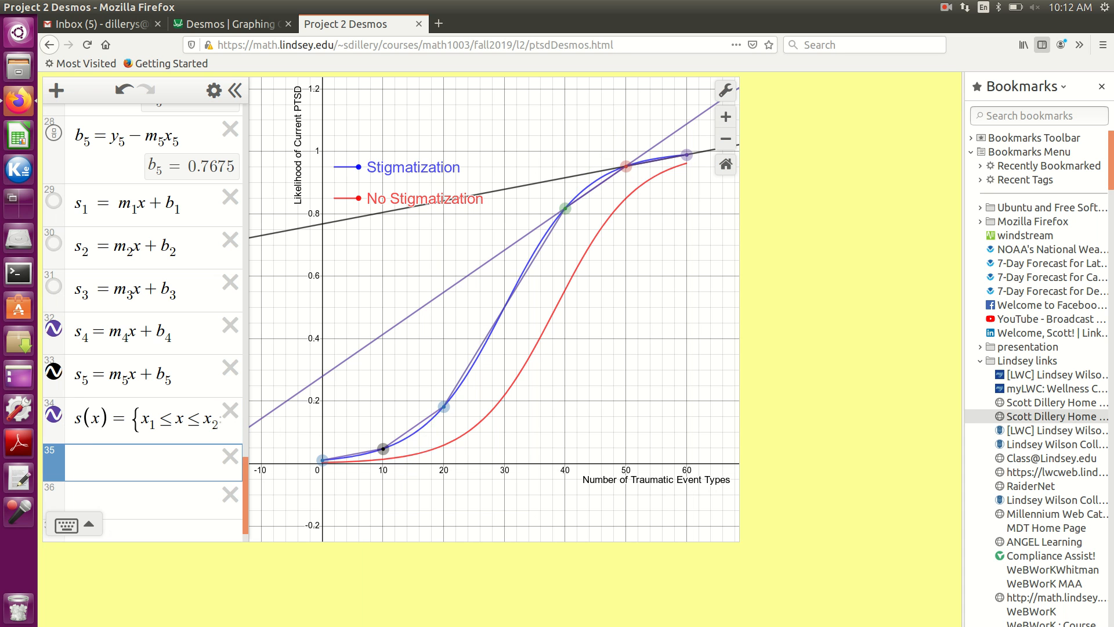
click(53, 329)
click(53, 371)
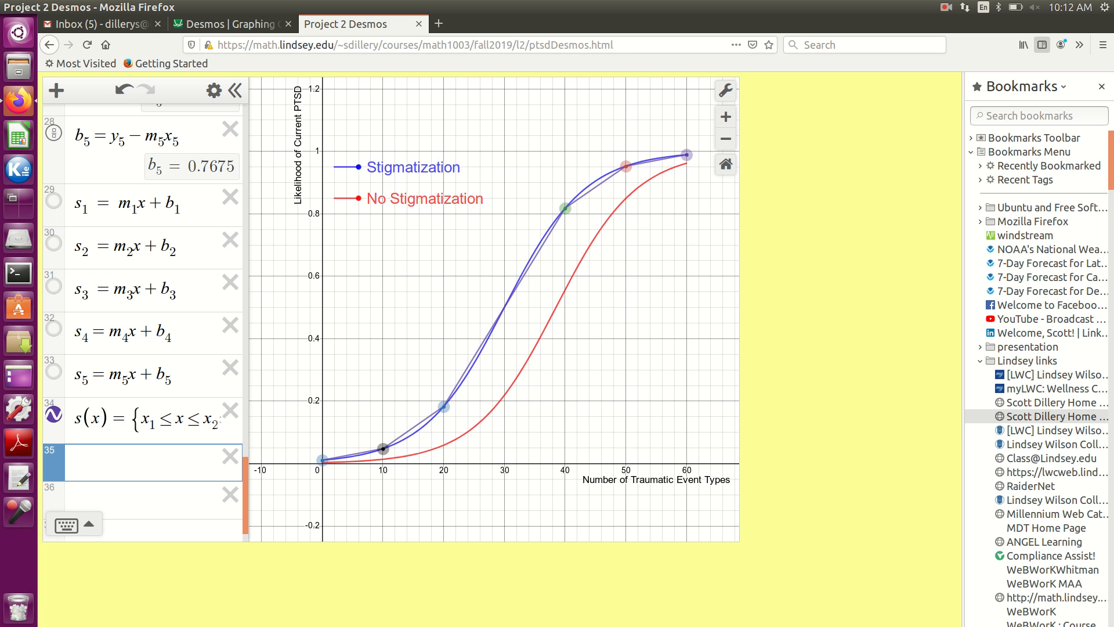
- Evaluate the piecewise function at 25 by entering s(25) on the empty expression line
text(s()
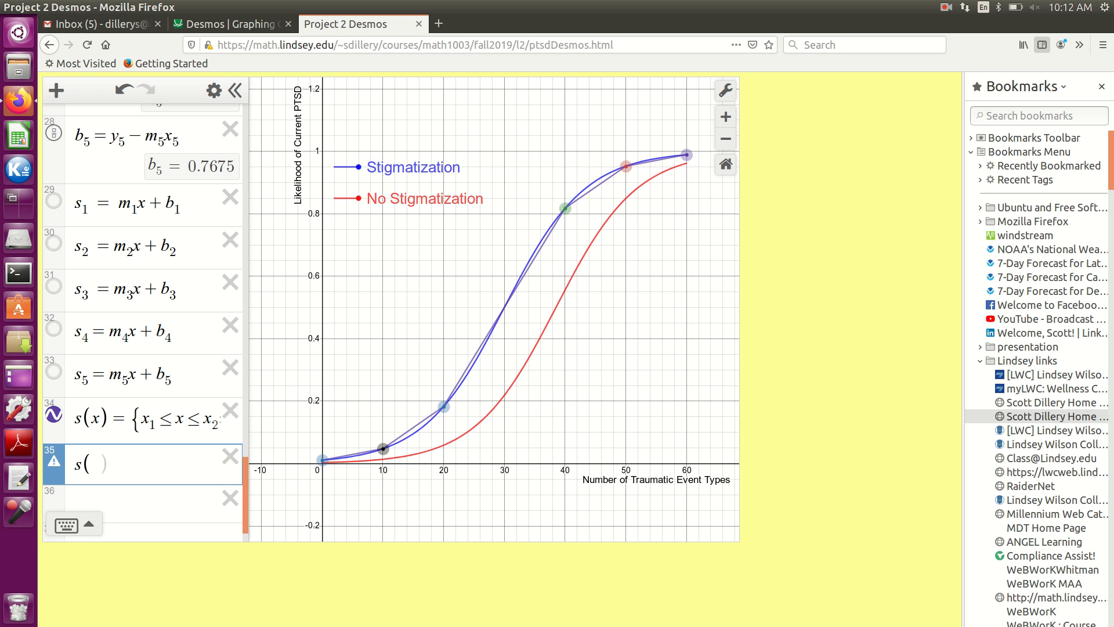
text(25)
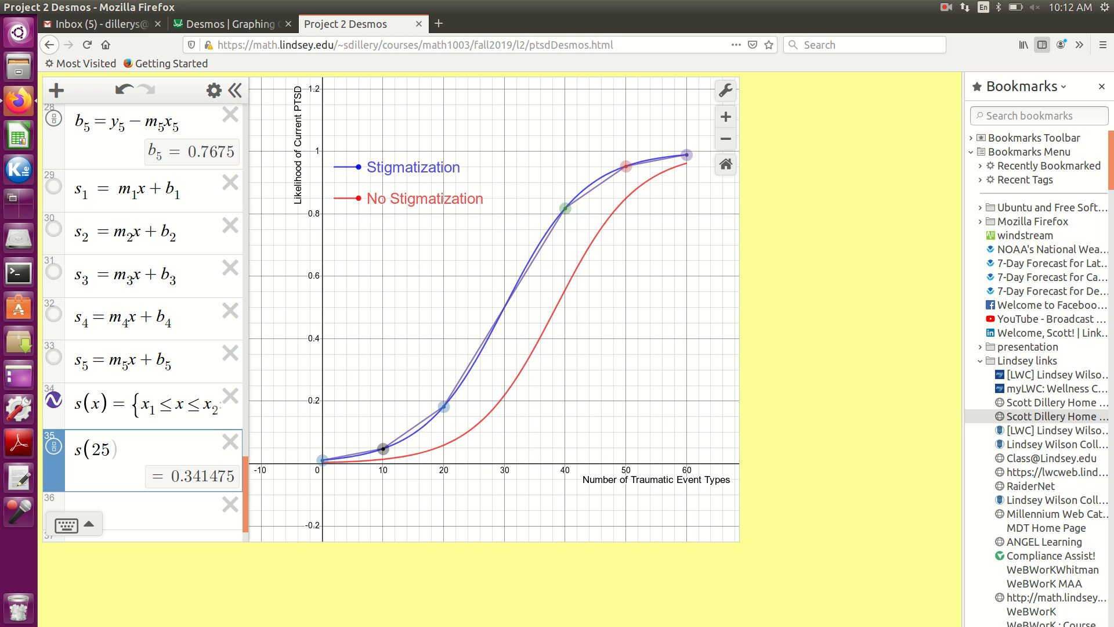
text())
scroll(143, 322, up, 1)
scroll(143, 322, down, 1)
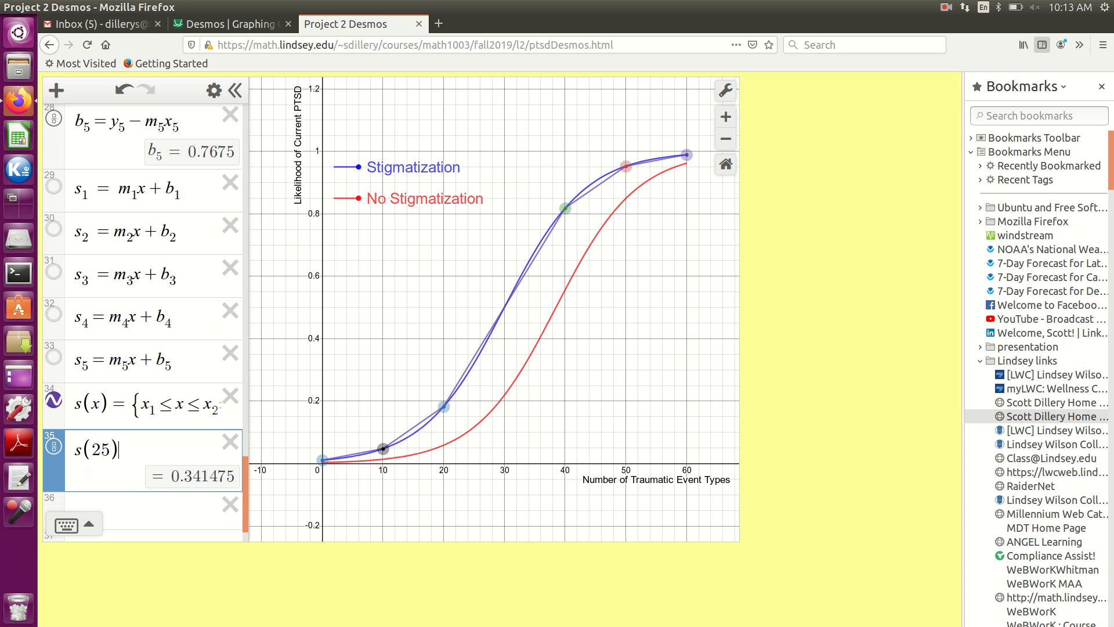